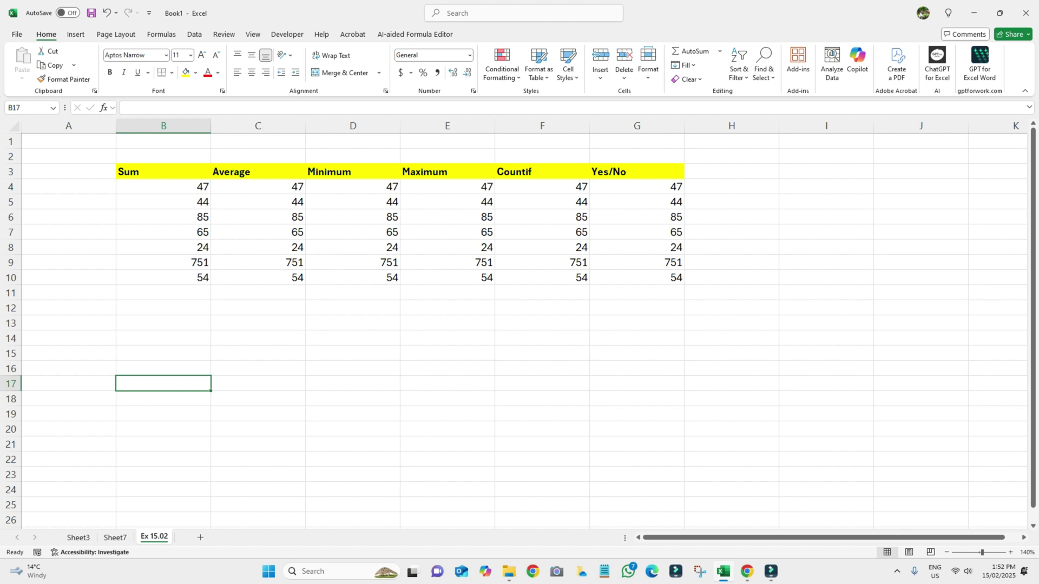
# Find the AI-aided Formula Editor add-in by searching 'ai aided', then install it and accept its terms.
pyautogui.click(798, 60)
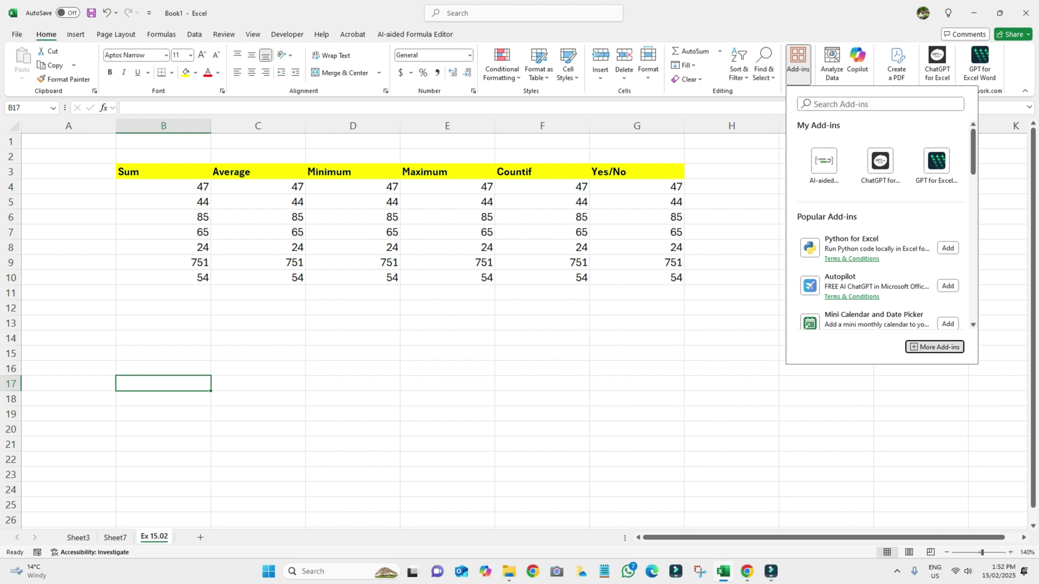
pyautogui.click(934, 347)
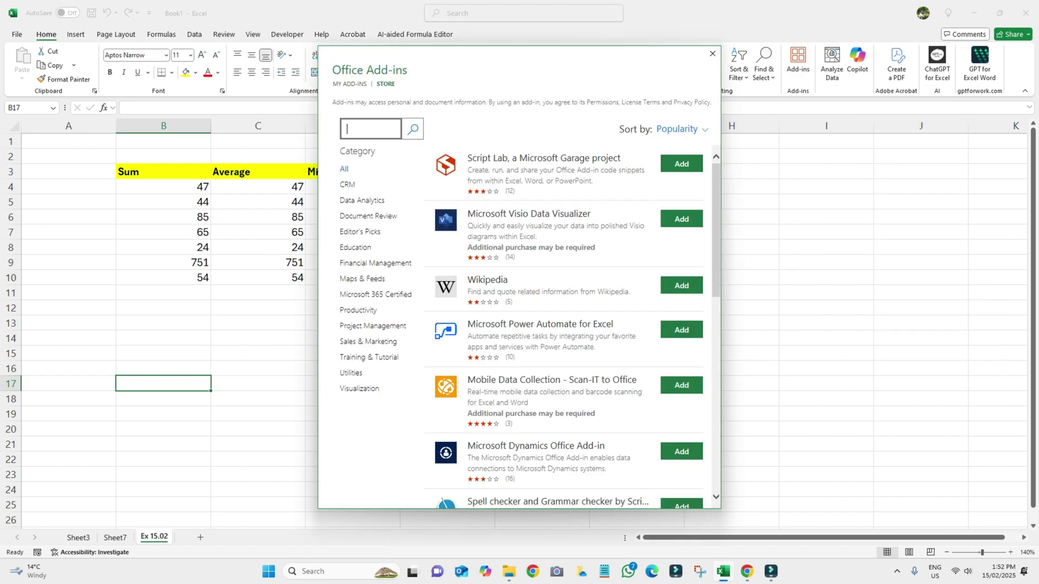
pyautogui.write('ai aid')
pyautogui.write('ed')
pyautogui.press('Return')
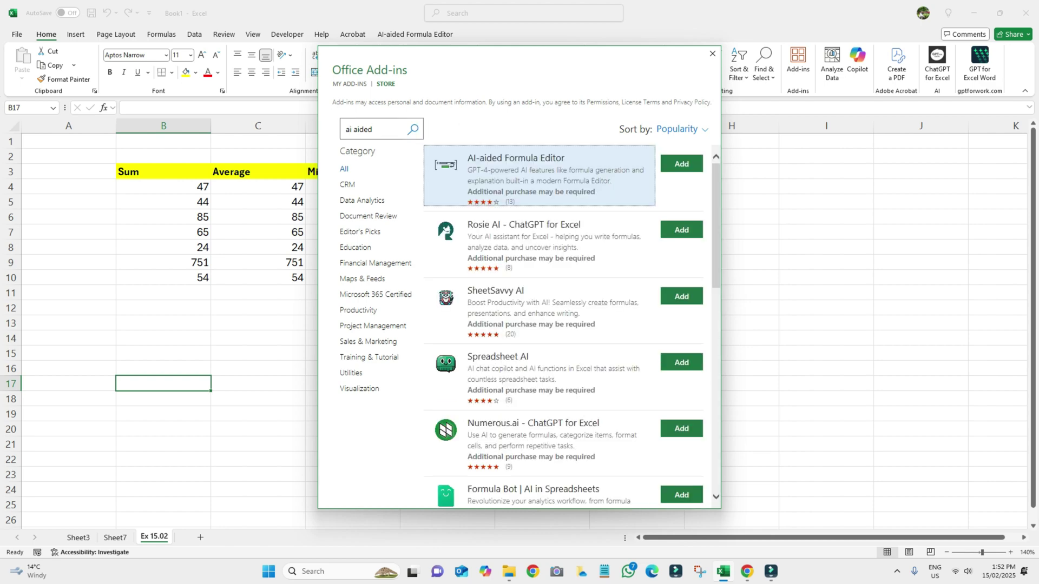
pyautogui.click(681, 163)
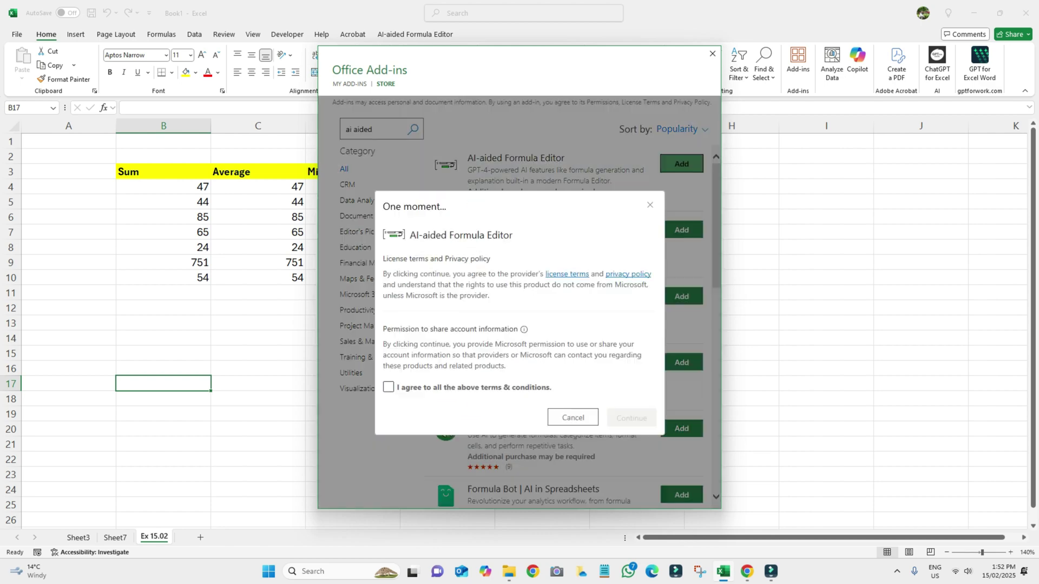
pyautogui.click(388, 304)
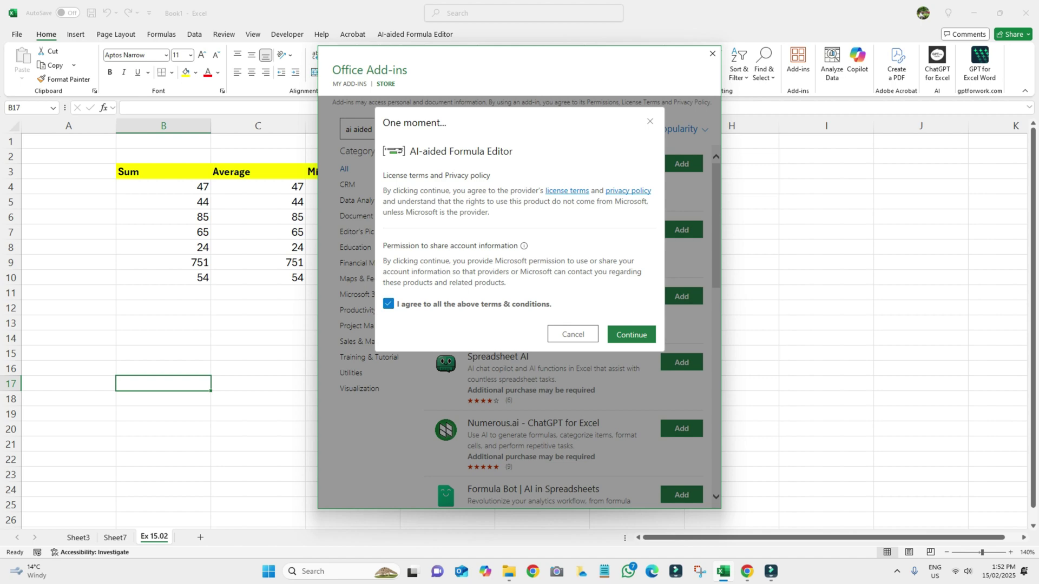
pyautogui.click(631, 334)
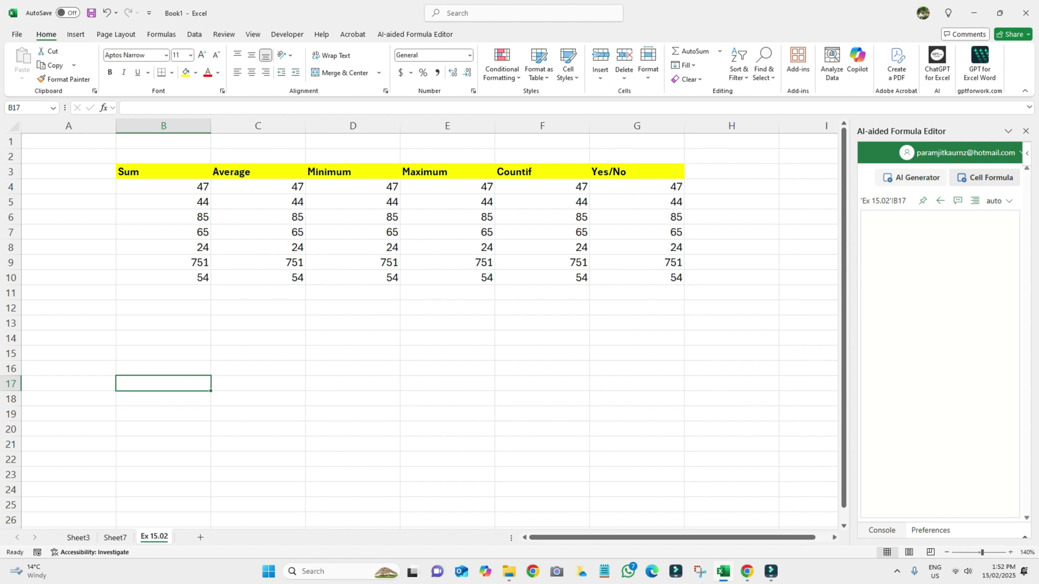
# Switch the add-in to AI Generator and clear the sample text from the formula description box.
pyautogui.click(910, 177)
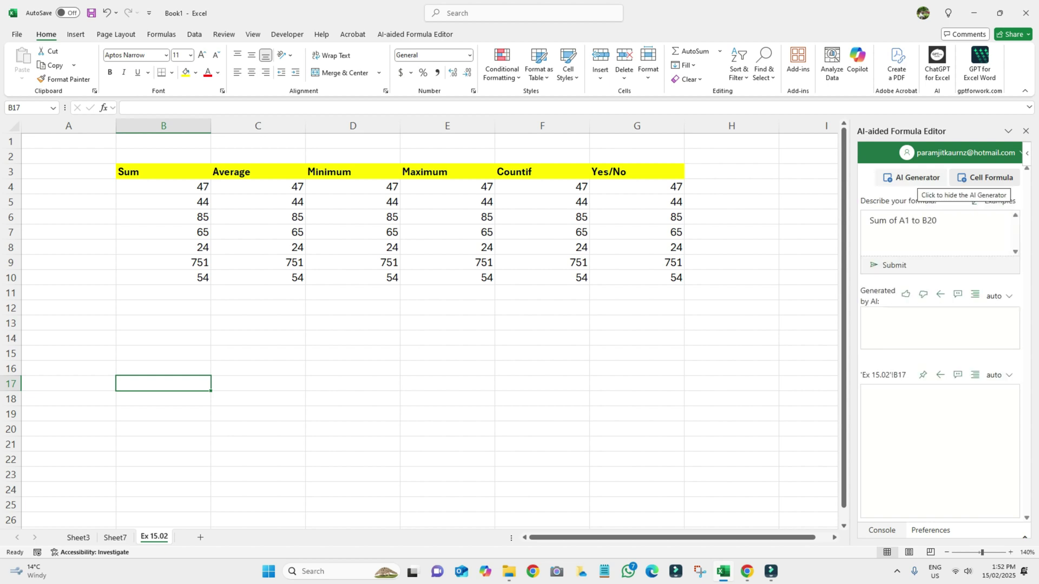
pyautogui.hotkey('ctrl', 'a')
pyautogui.press('BackSpace')
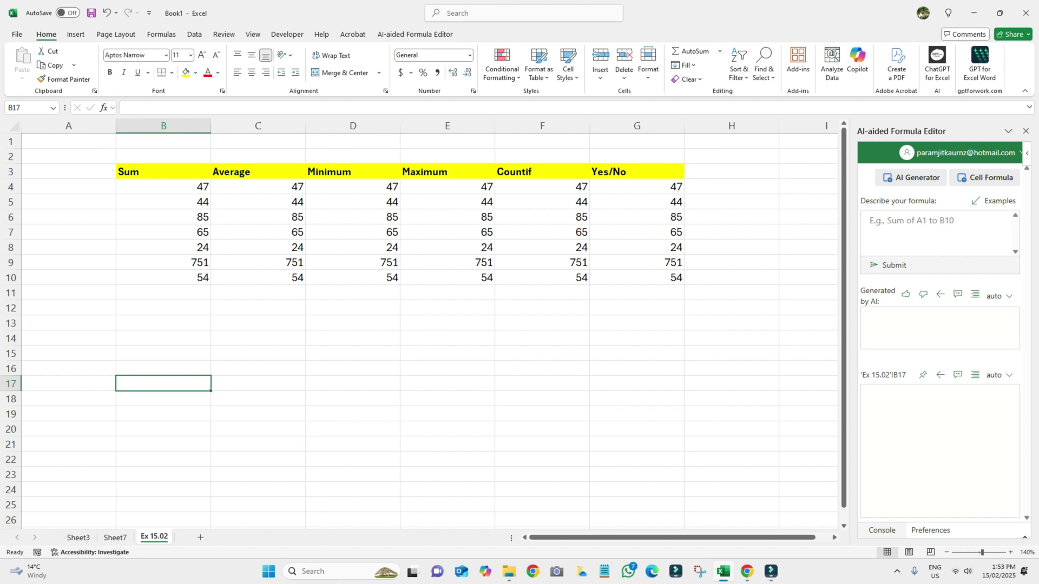
# Generate =SUM(B4:B10) in B11 from the request 'I need total from b4 to b10', giving 1070.
pyautogui.click(163, 292)
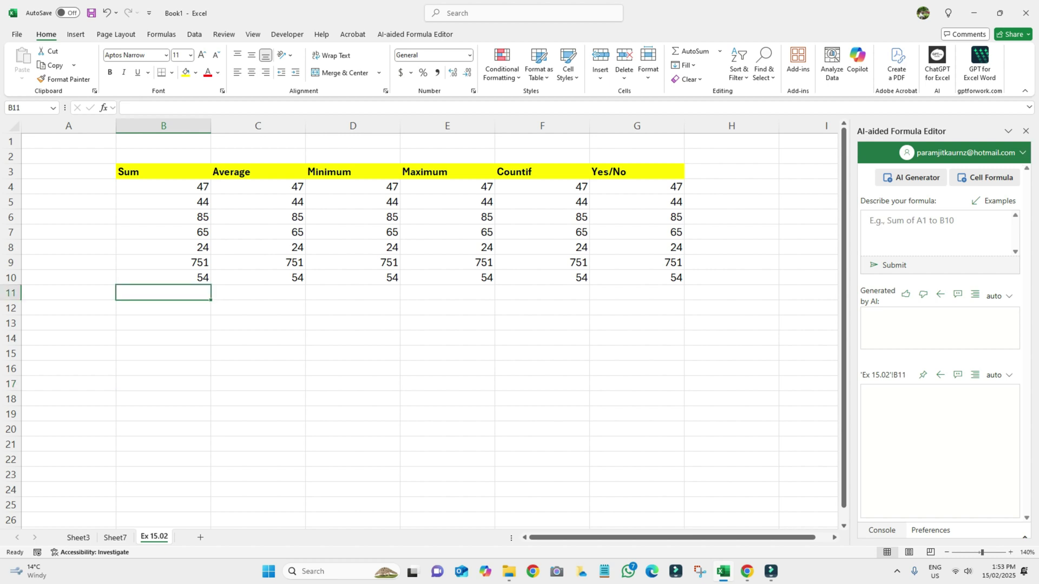
pyautogui.moveTo(163, 186); pyautogui.dragTo(163, 278)
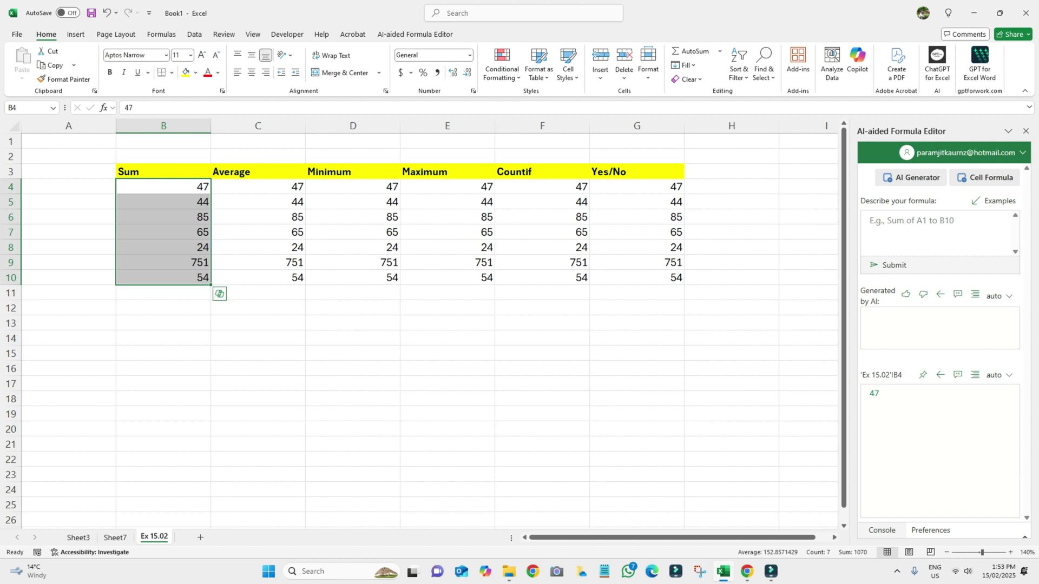
pyautogui.click(163, 292)
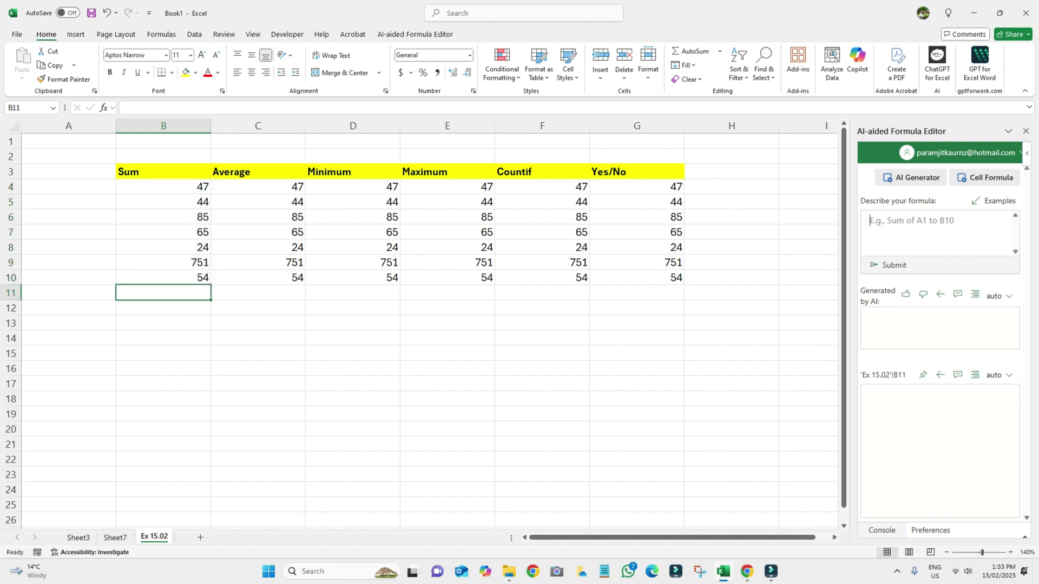
pyautogui.write('I nee')
pyautogui.write('d total ')
pyautogui.write('from ')
pyautogui.write('b4')
pyautogui.write(' to ')
pyautogui.write('b10')
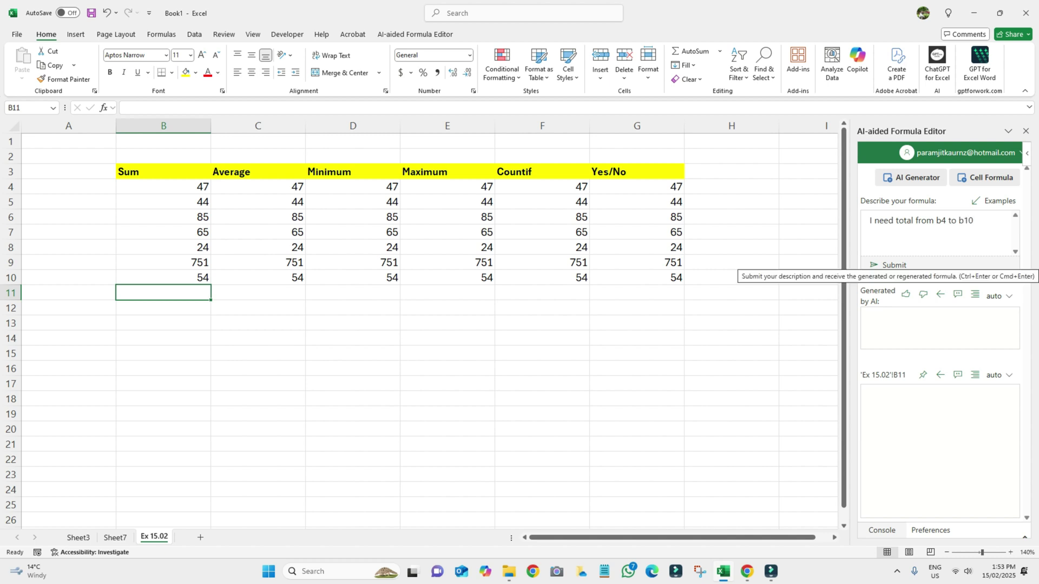
pyautogui.click(891, 265)
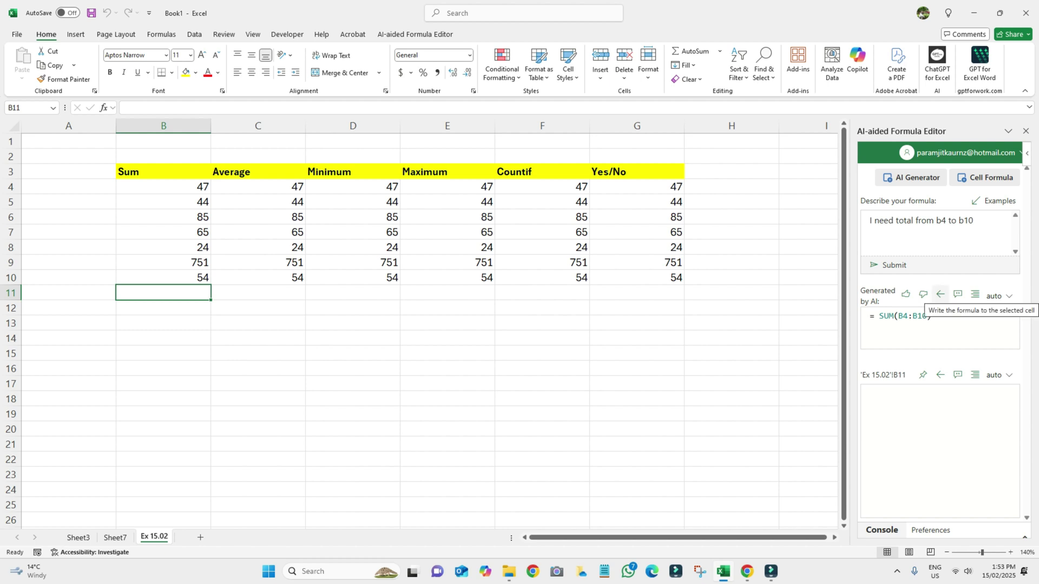
pyautogui.click(941, 295)
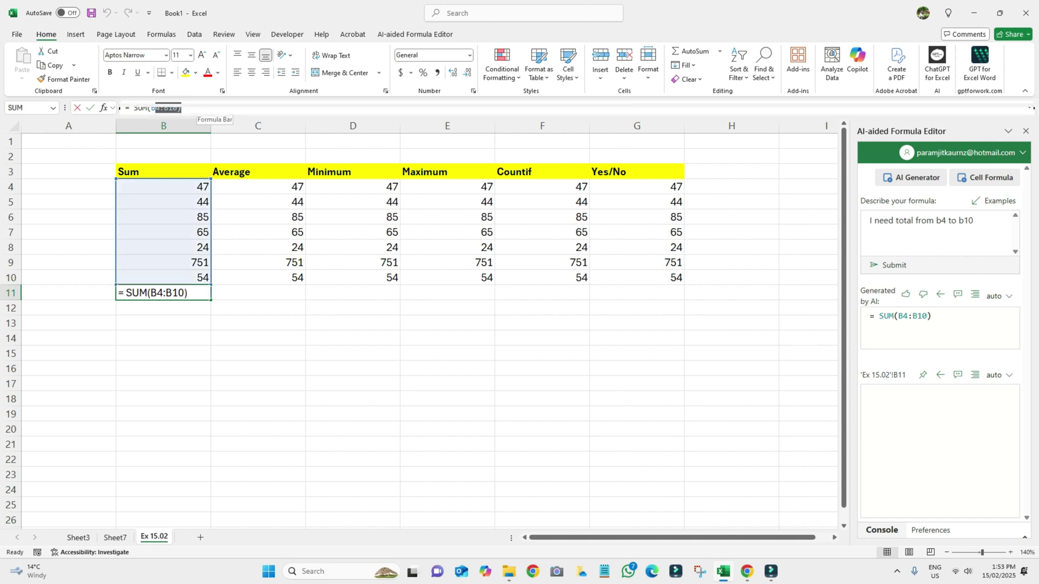
pyautogui.press('F2')
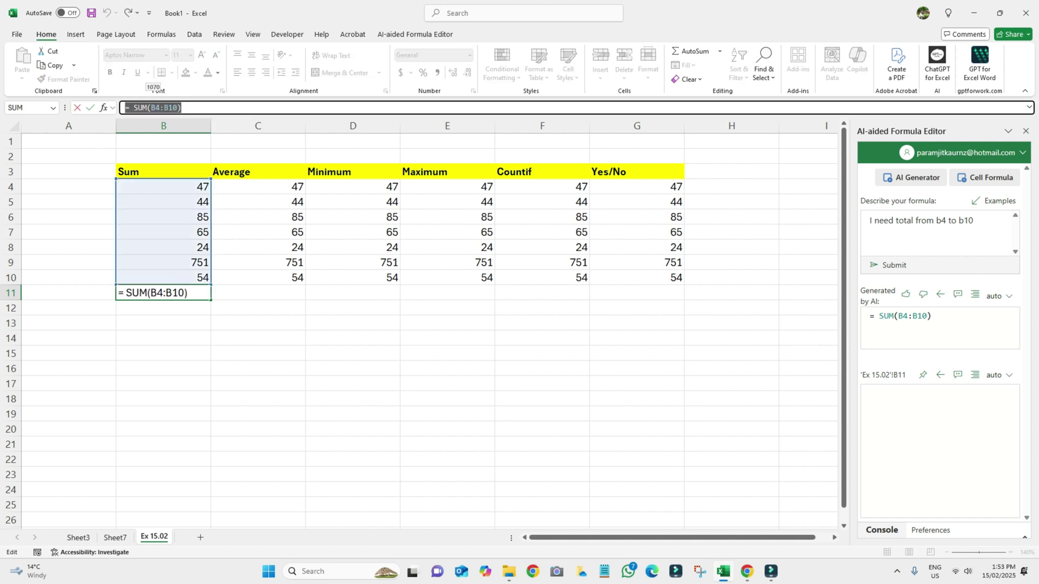
pyautogui.press('Return')
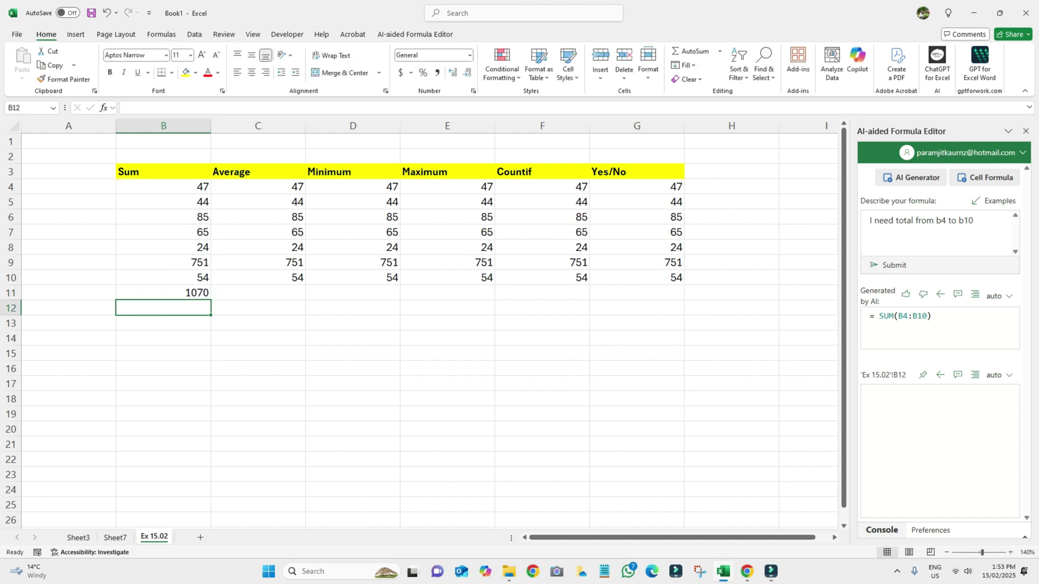
pyautogui.click(258, 293)
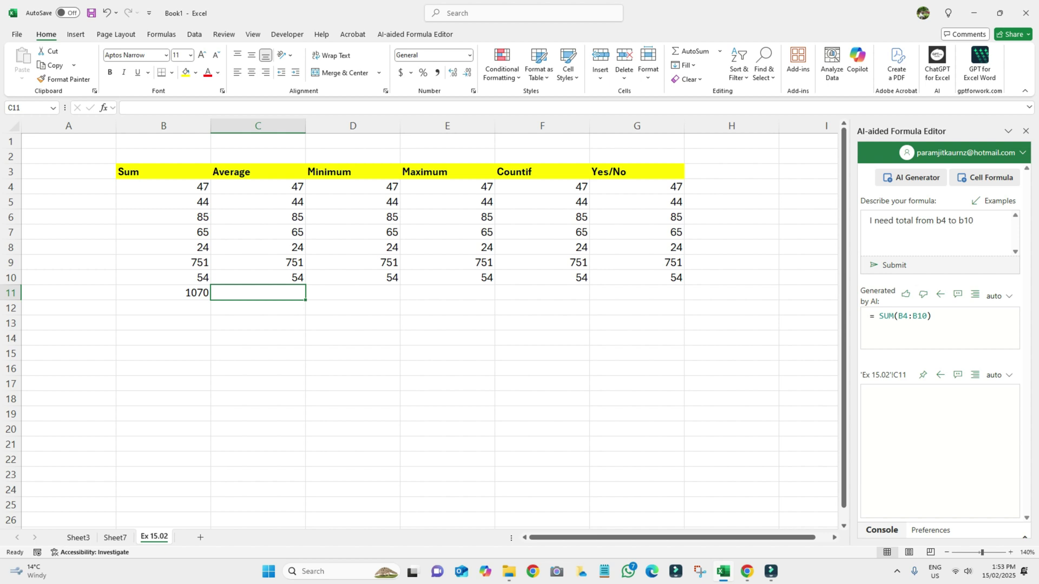
# Reword the AI request to 'I need average from c4 to c10'.
pyautogui.doubleClick(904, 221)
pyautogui.write('average')
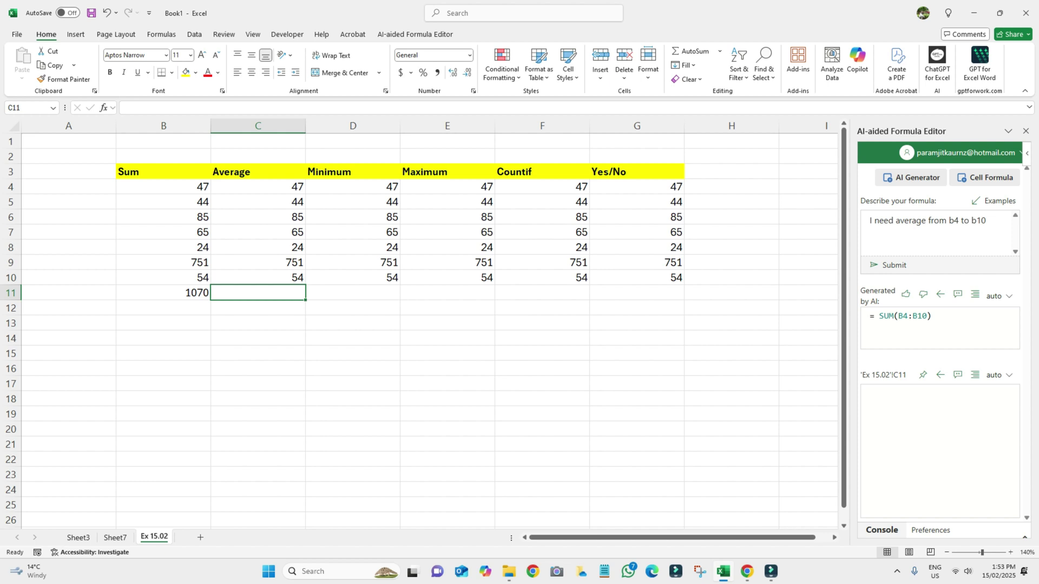
pyautogui.press('BackSpace')
pyautogui.write('4')
pyautogui.press('BackSpace')
pyautogui.write('v')
pyautogui.press('BackSpace')
pyautogui.write('c')
pyautogui.press('BackSpace')
pyautogui.write('c')
# Generate and insert =AVERAGE(C4:C10) into C11, showing 152.8571429.
pyautogui.hotkey('ctrl', 'Return')
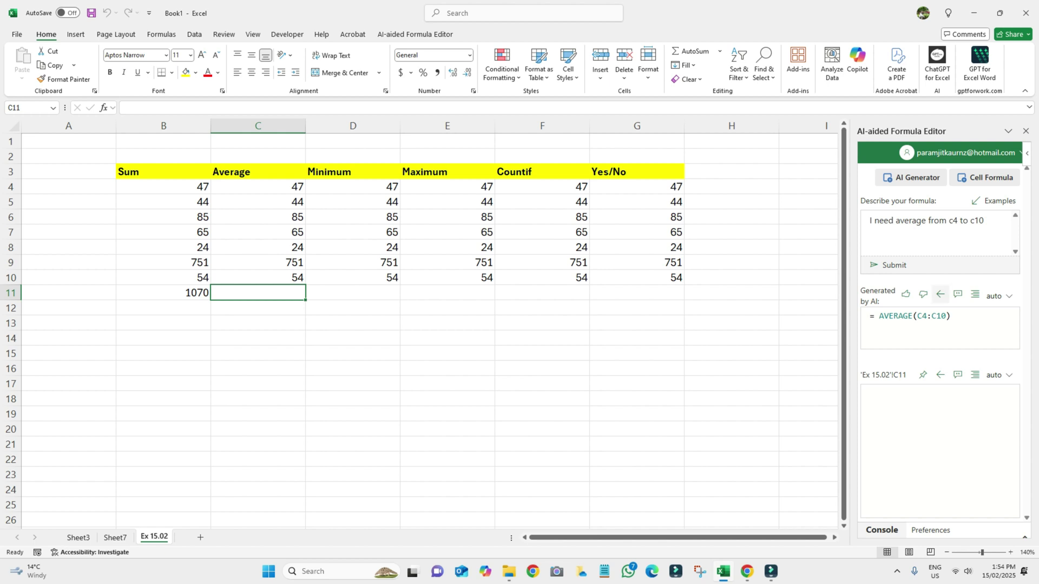
pyautogui.click(940, 294)
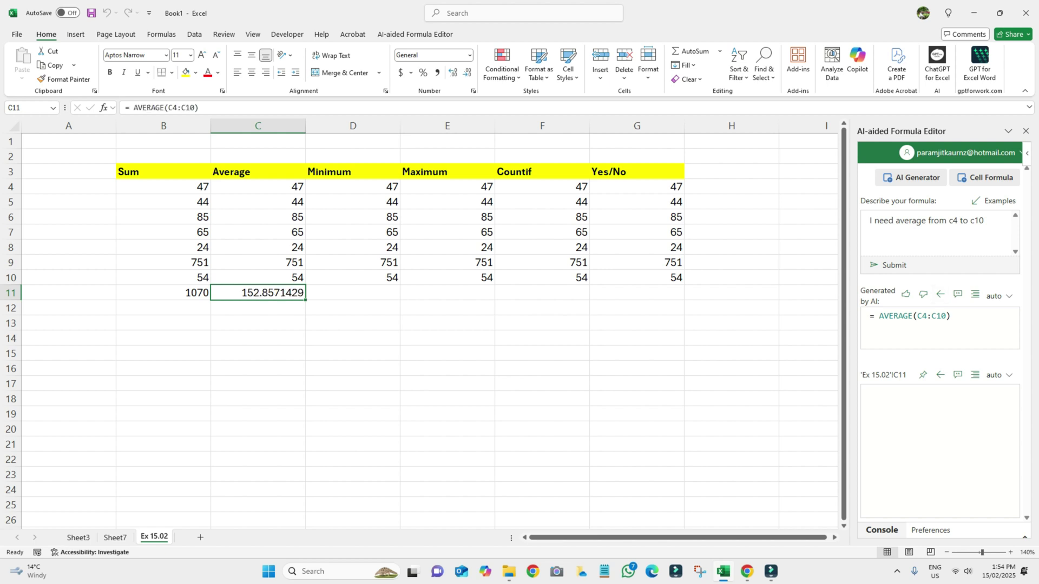
pyautogui.click(257, 186)
pyautogui.click(233, 293)
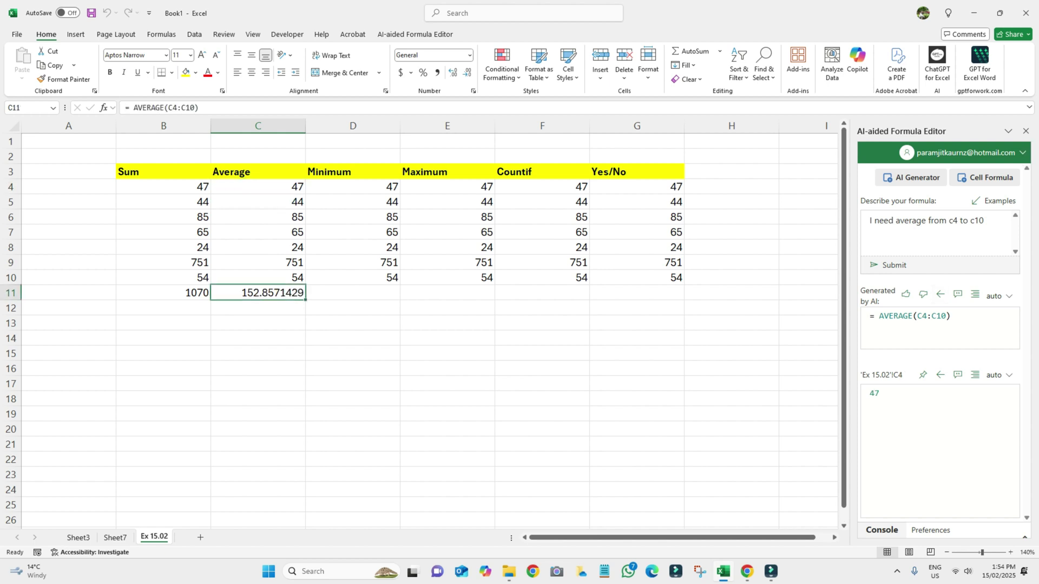
pyautogui.doubleClick(233, 292)
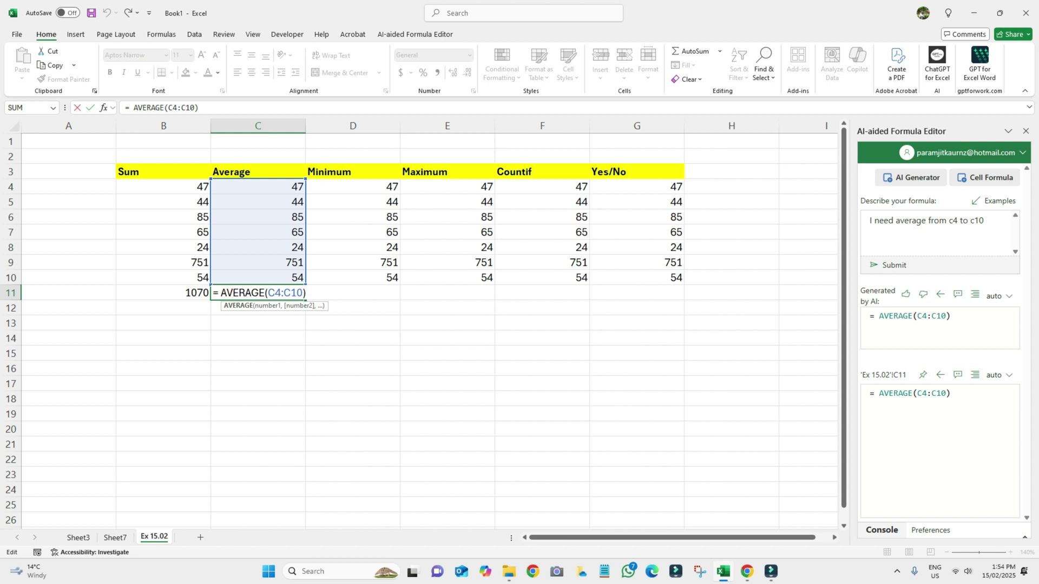
pyautogui.press('Return')
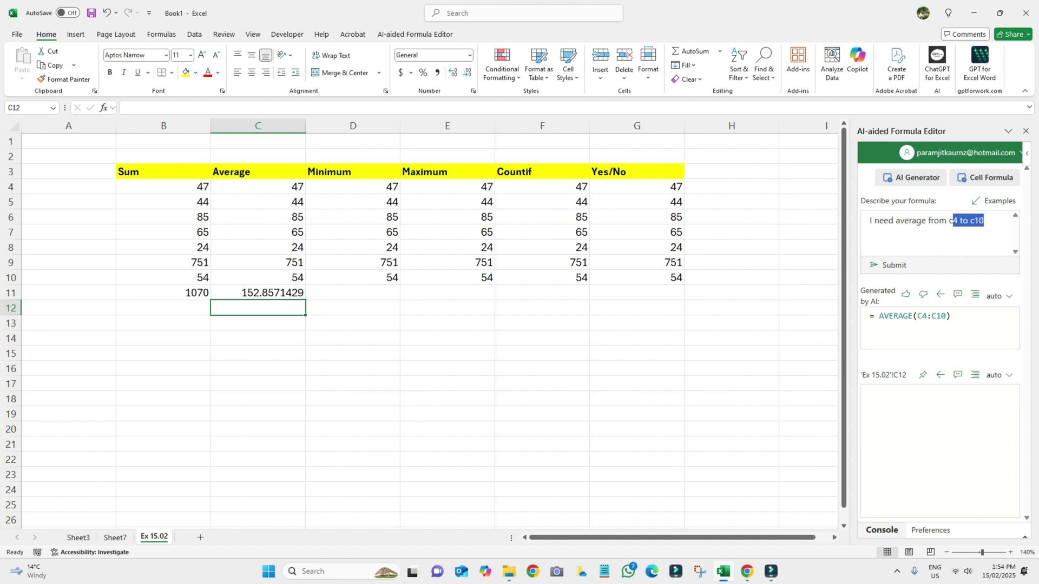
# Request the minimum from d4 to d10 and place the generated =MIN(D4:D10) in D11, showing 24.
pyautogui.moveTo(985, 220); pyautogui.dragTo(869, 220)
pyautogui.write('what i')
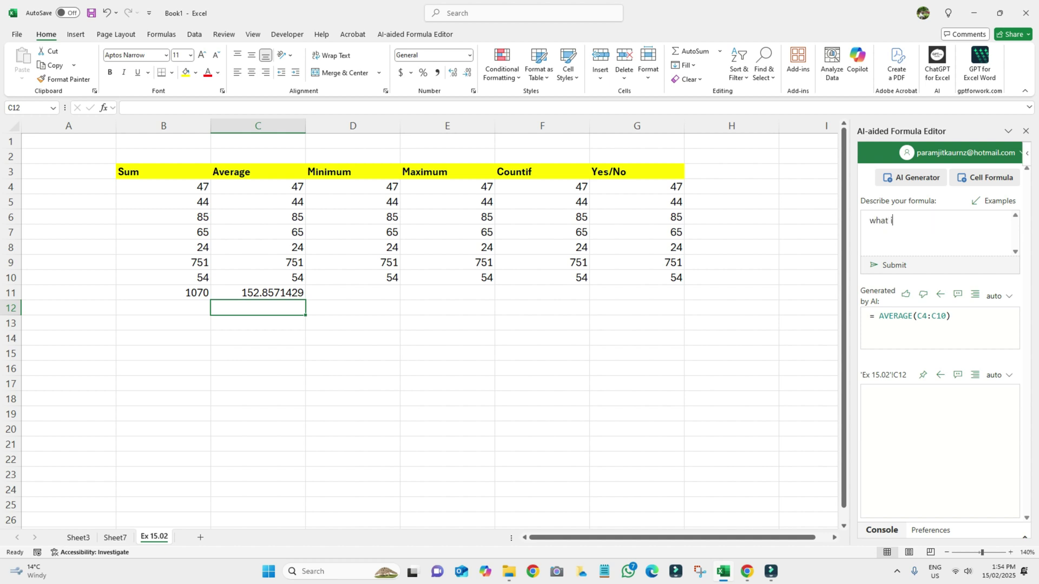
pyautogui.write('s the min')
pyautogui.write('imum nu')
pyautogui.write('mber fr')
pyautogui.write('om d')
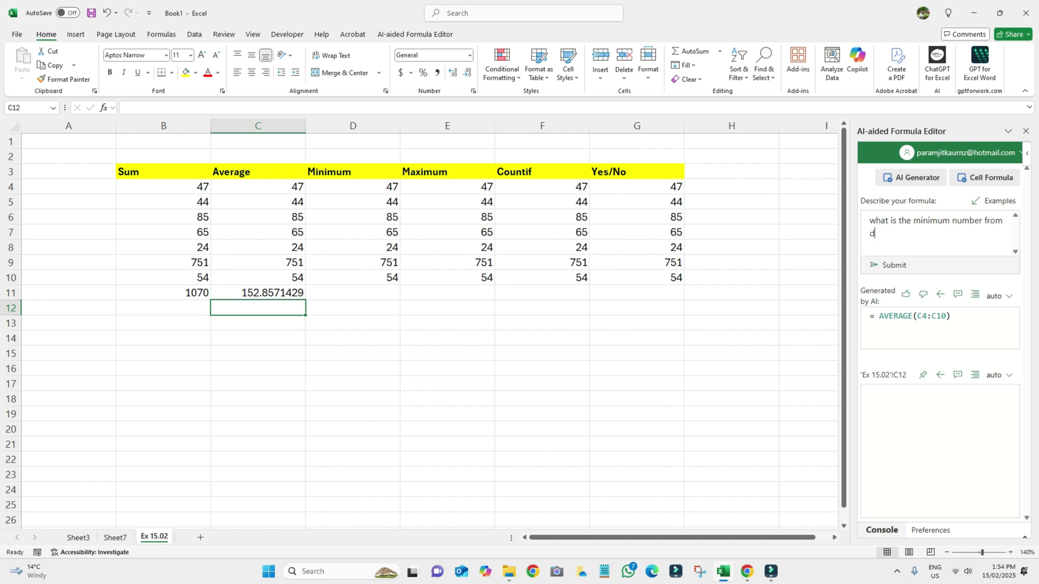
pyautogui.write('4 to d1')
pyautogui.write('0')
pyautogui.press('Return')
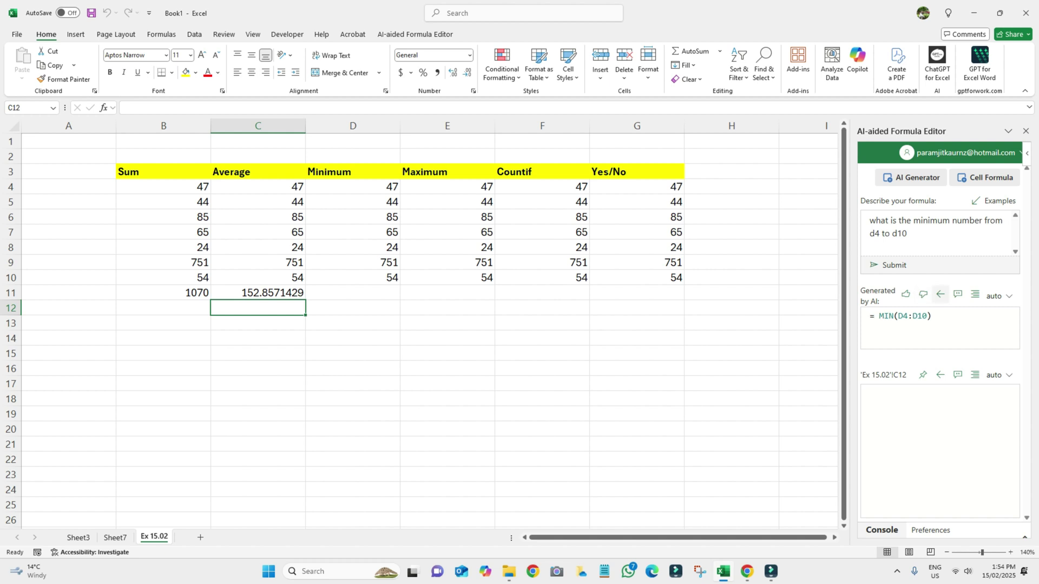
pyautogui.click(940, 294)
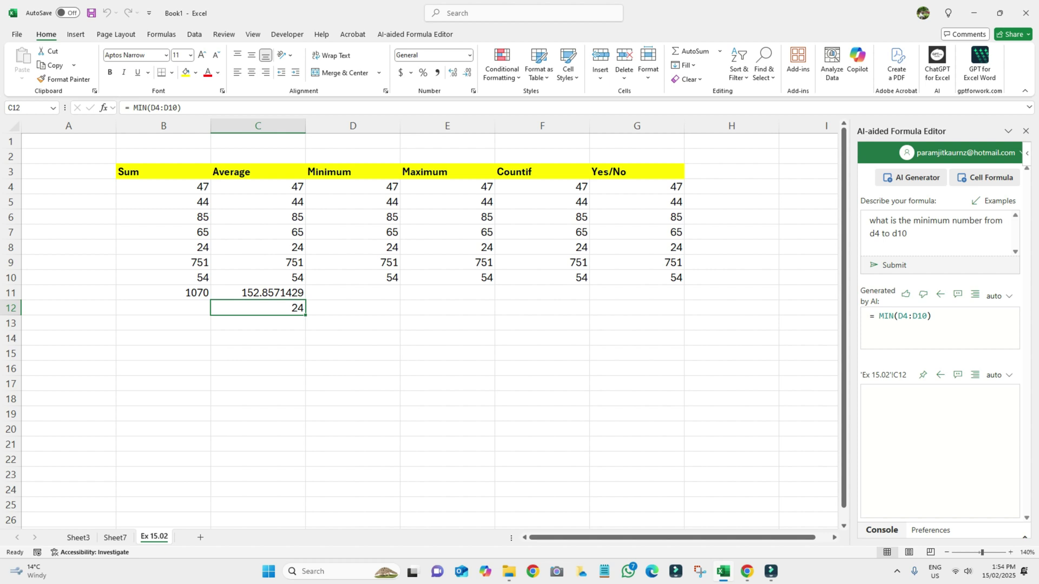
pyautogui.moveTo(294, 316); pyautogui.dragTo(389, 301)
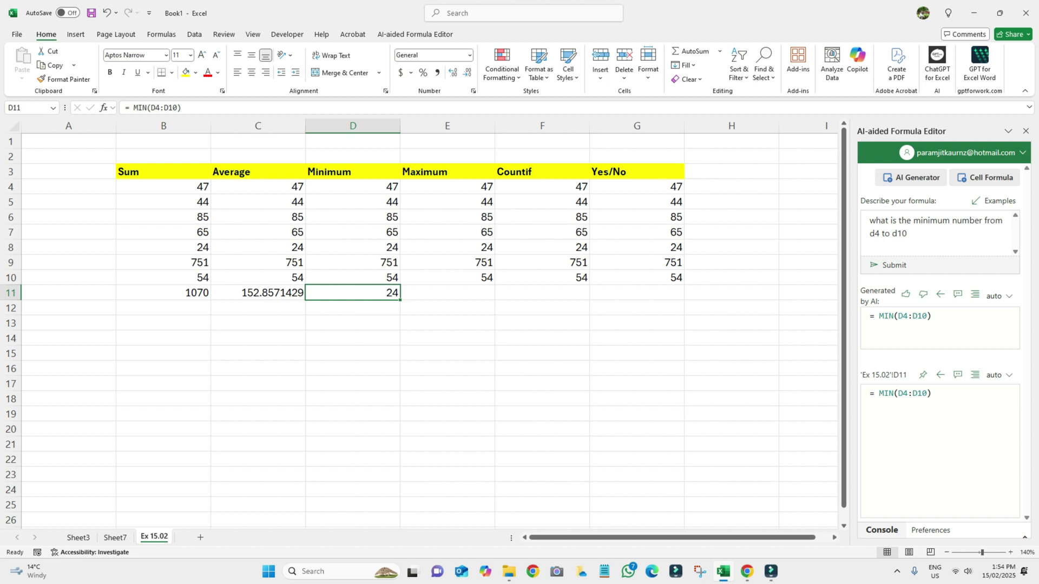
pyautogui.click(447, 293)
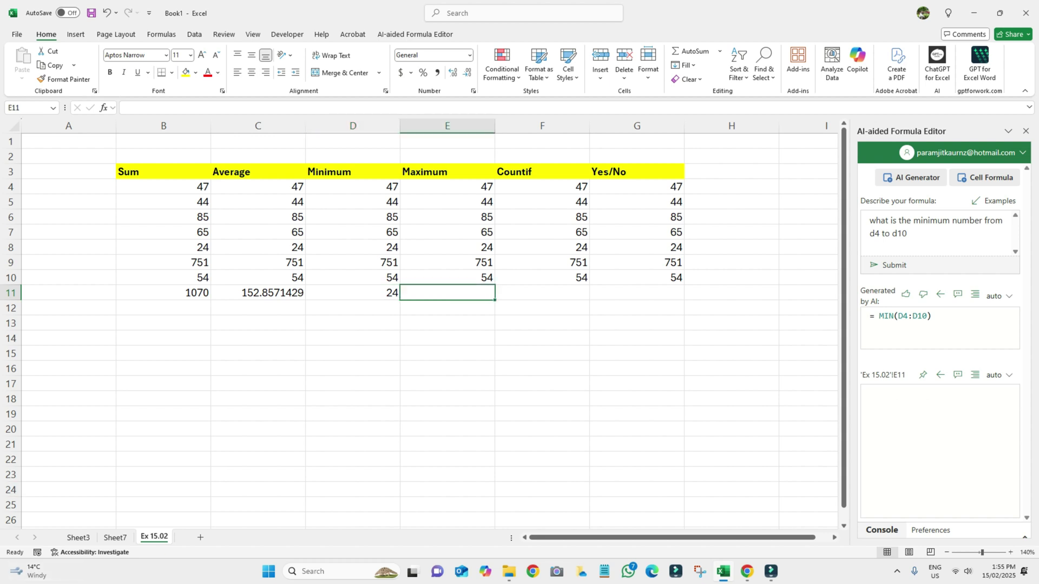
# Change the request to 'maximum from e4 to e10' and insert =MAX(E4:E10) into E11, showing 751.
pyautogui.moveTo(950, 220); pyautogui.dragTo(913, 221)
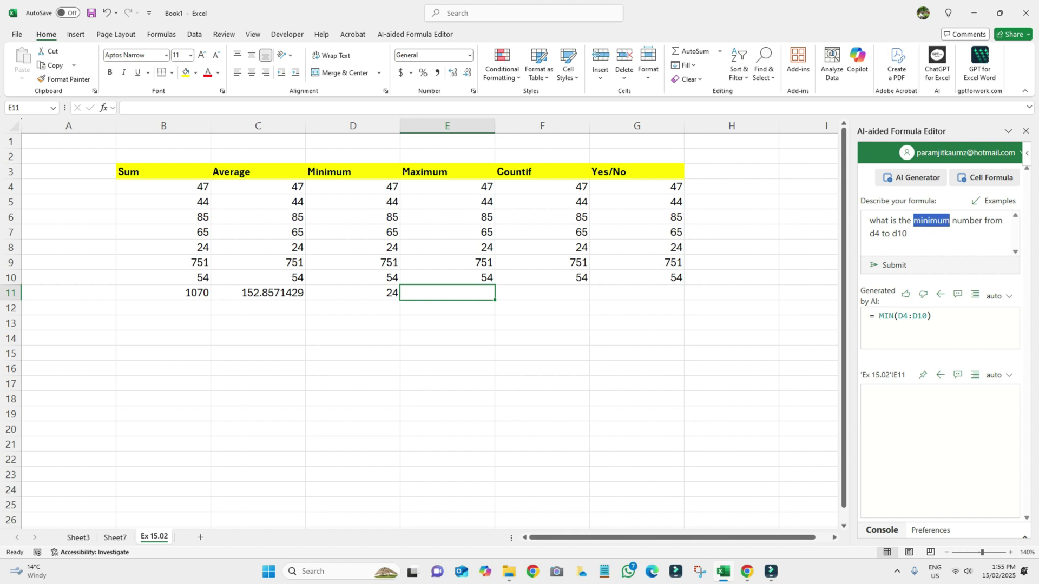
pyautogui.write('maxim')
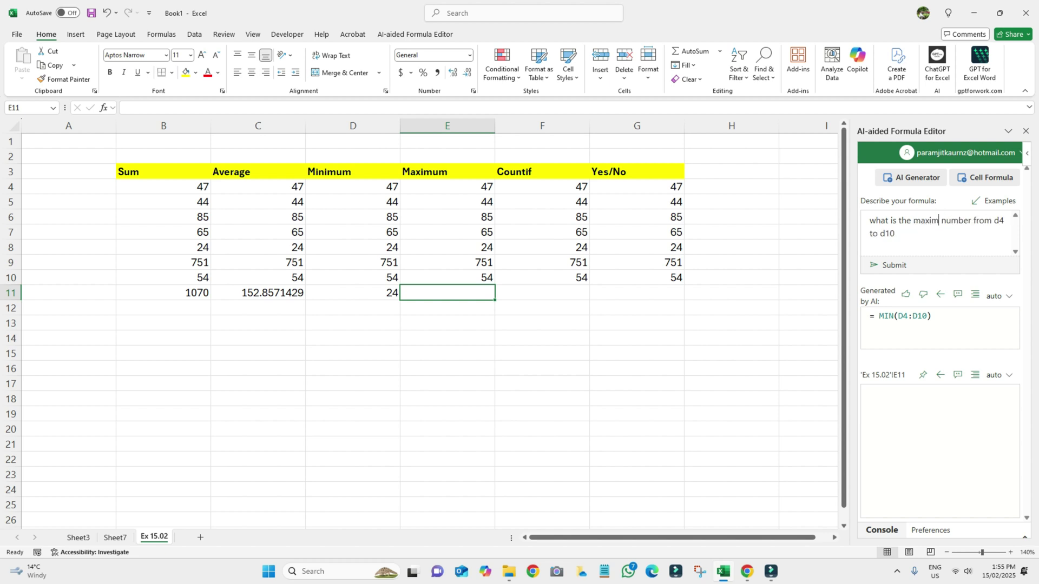
pyautogui.write('um')
pyautogui.moveTo(874, 233); pyautogui.dragTo(869, 234)
pyautogui.write('e')
pyautogui.moveTo(898, 233); pyautogui.dragTo(891, 233)
pyautogui.write('e')
pyautogui.press('Return')
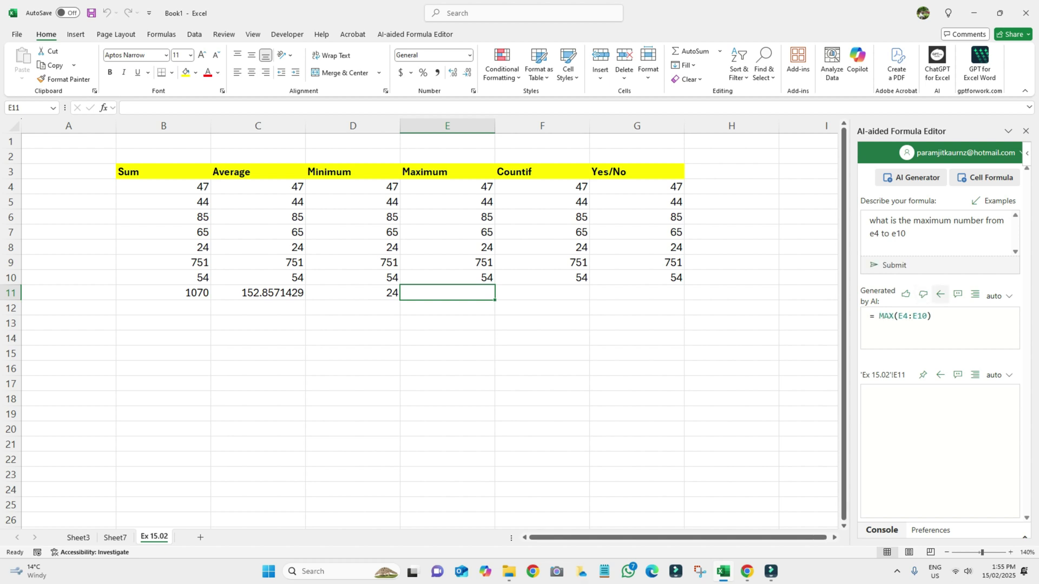
pyautogui.click(940, 295)
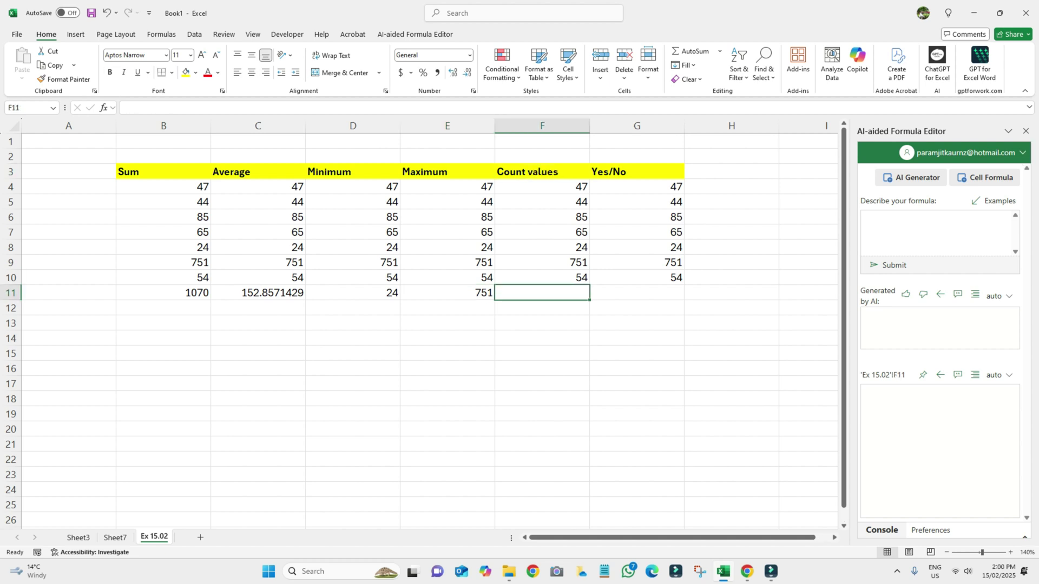
# Ask how many values in f4 to f10 exceed 44 and insert =COUNTIF(F4:F10,">44") into F11.
pyautogui.write('how m')
pyautogui.write('any val')
pyautogui.write('ues')
pyautogui.write(' in cell')
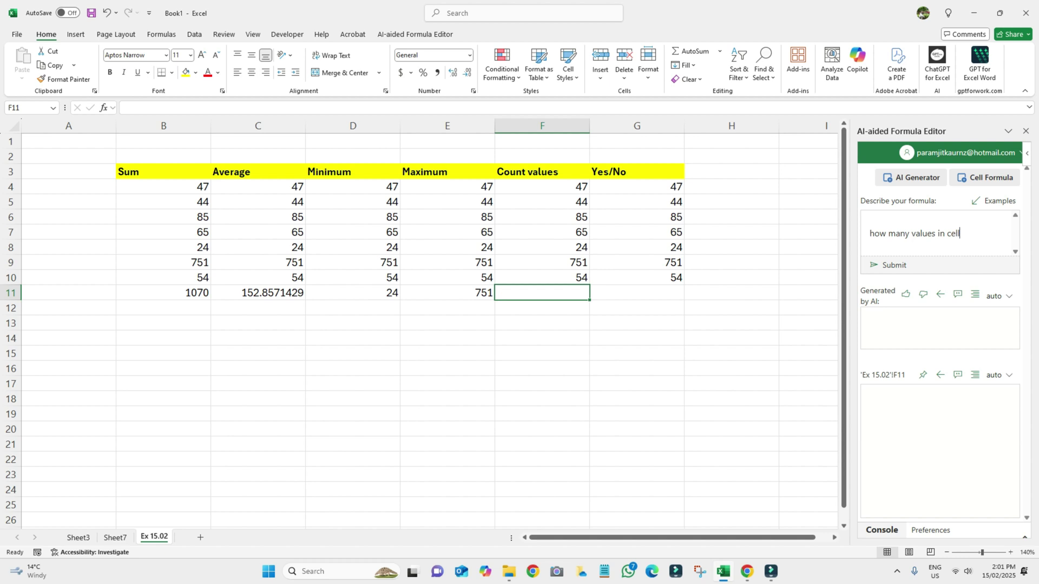
pyautogui.write('s f4 ')
pyautogui.write('to f10')
pyautogui.write(' are grea')
pyautogui.write('ter than')
pyautogui.write(' 44')
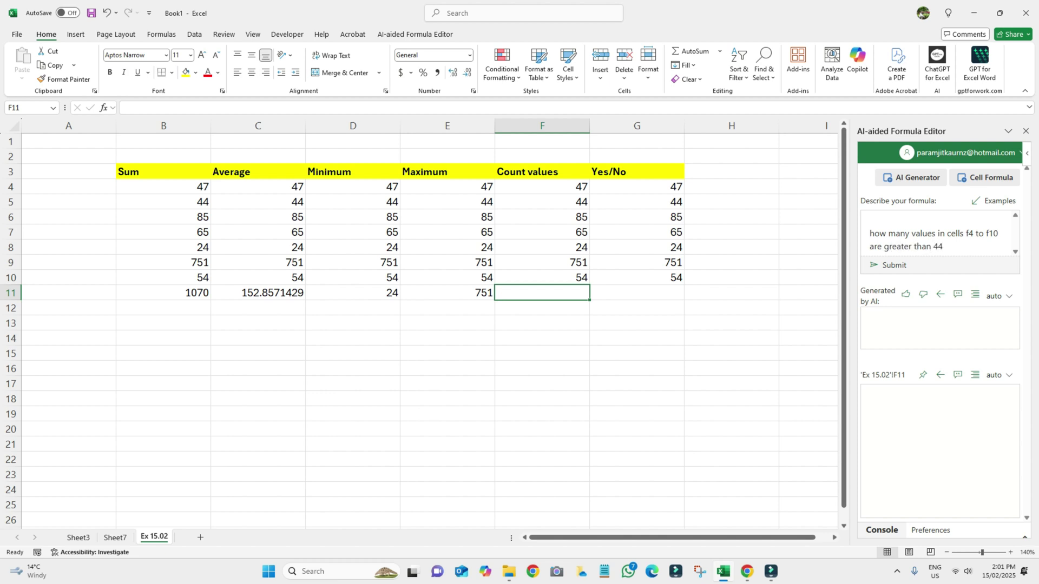
pyautogui.press('Return')
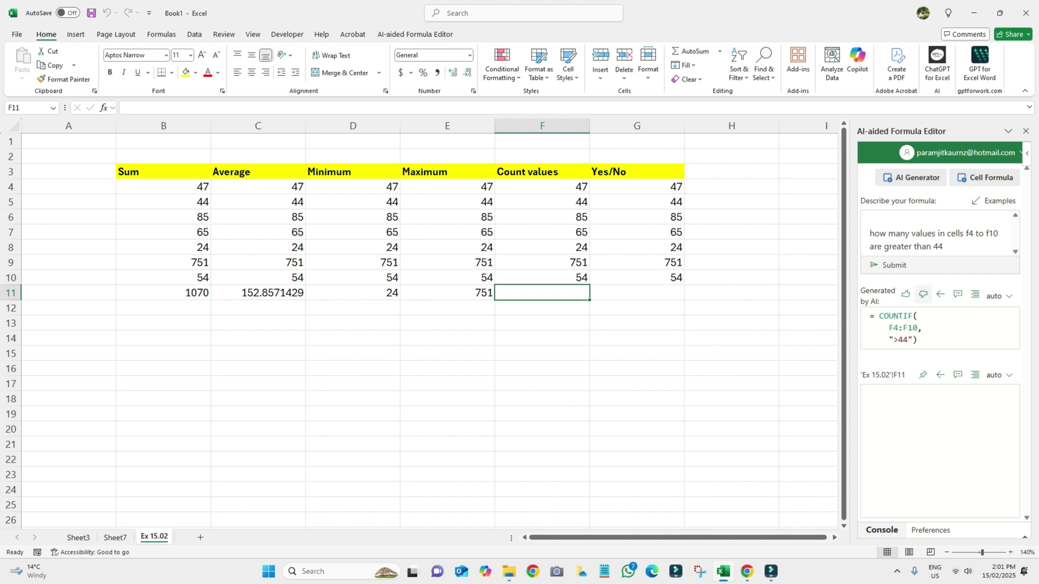
pyautogui.click(940, 294)
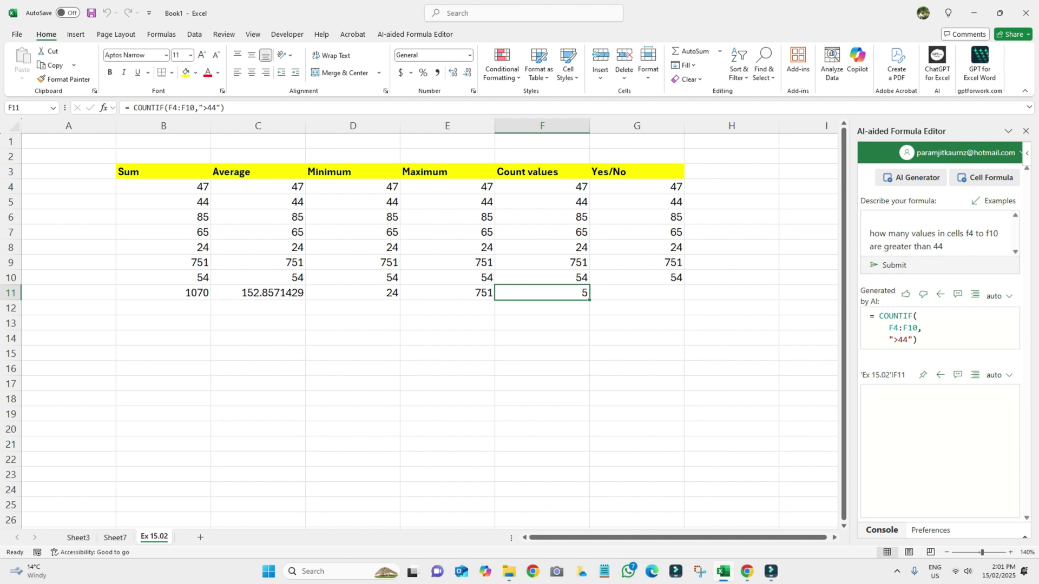
pyautogui.click(636, 293)
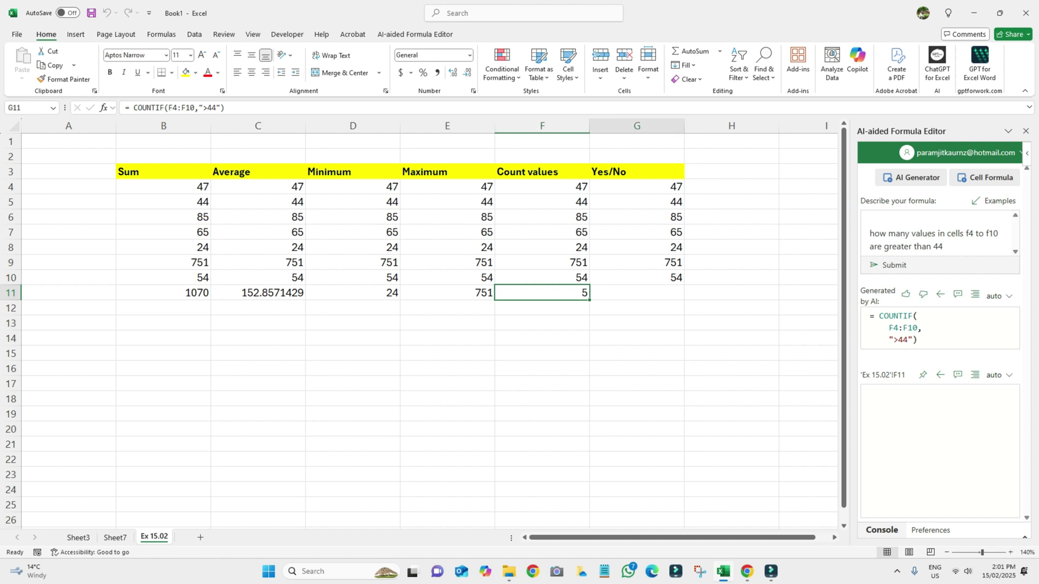
pyautogui.moveTo(942, 247); pyautogui.dragTo(870, 219)
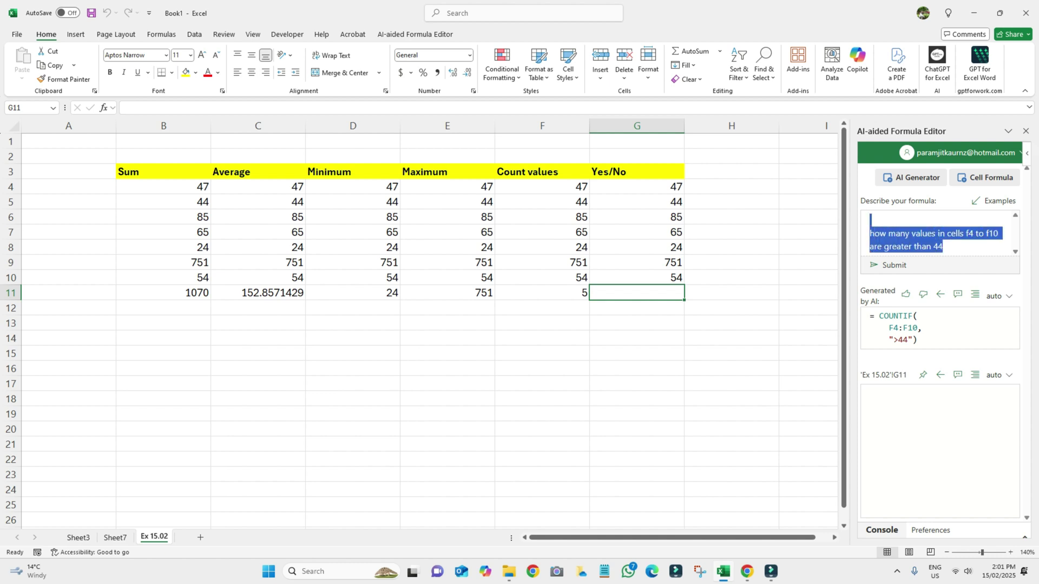
# Request Yes if 65 is in g4 to g10, otherwise No, and insert the generated IF formula into G11.
pyautogui.write('if the n')
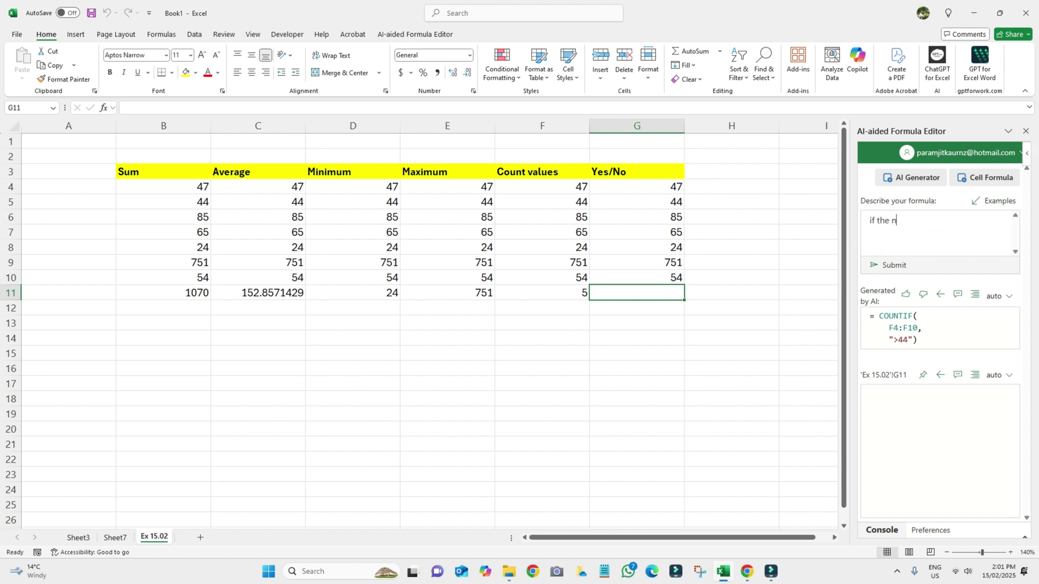
pyautogui.write('umber')
pyautogui.write(' 65')
pyautogui.write(' is ce')
pyautogui.press('BackSpace')
pyautogui.write('in')
pyautogui.write(' cells ')
pyautogui.write('g4 to')
pyautogui.write(' g10')
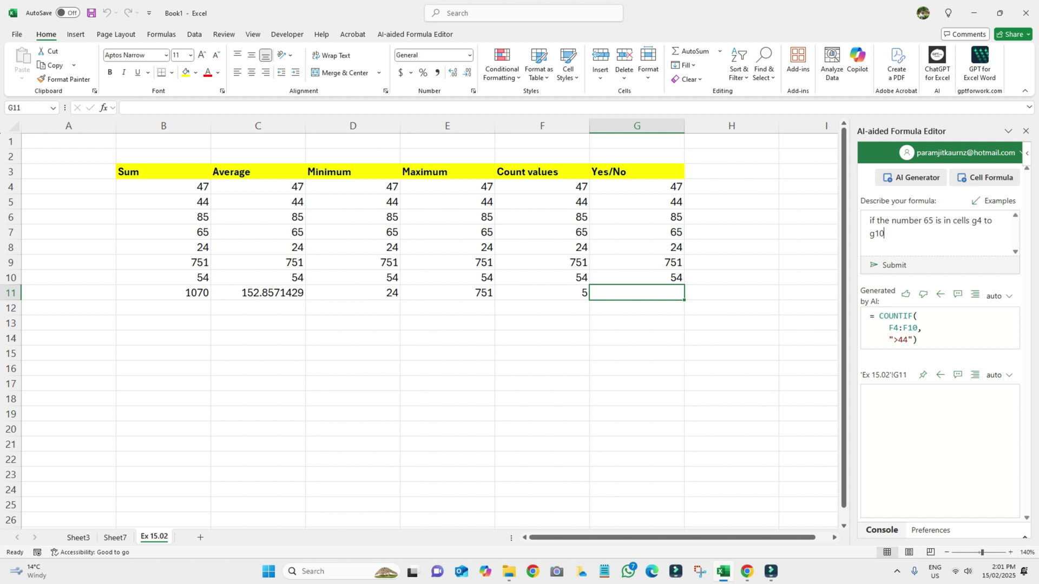
pyautogui.write(' write "')
pyautogui.write('Ye')
pyautogui.write('s" o')
pyautogui.write('therwise')
pyautogui.write(' writ')
pyautogui.write('e "NO"')
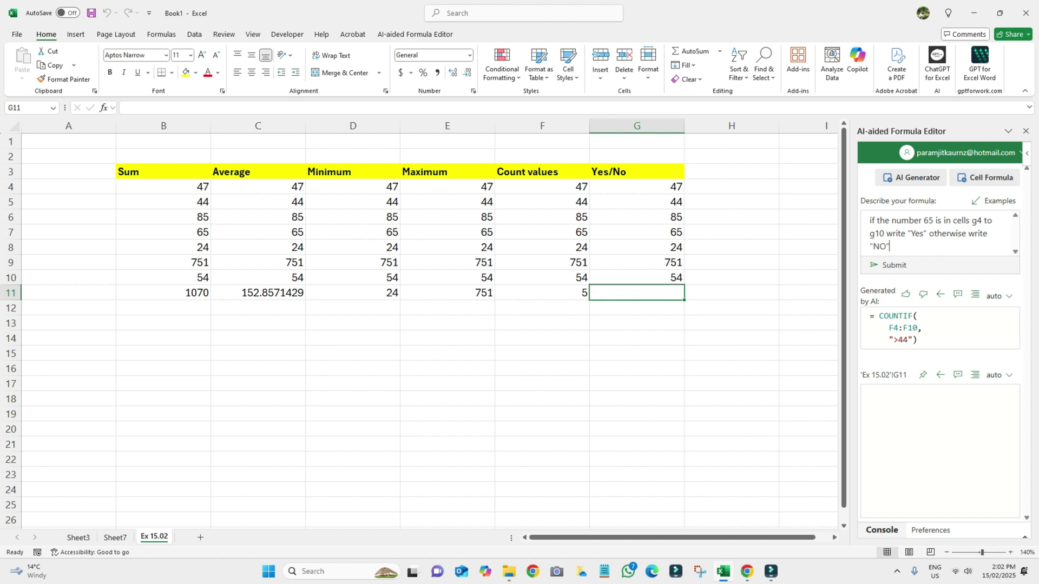
pyautogui.press('Return')
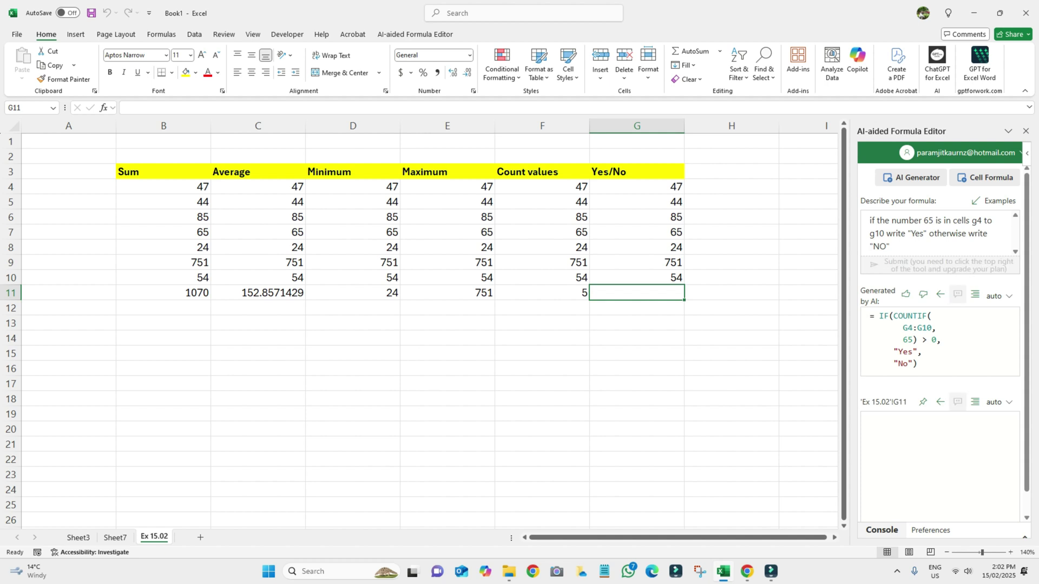
pyautogui.click(940, 295)
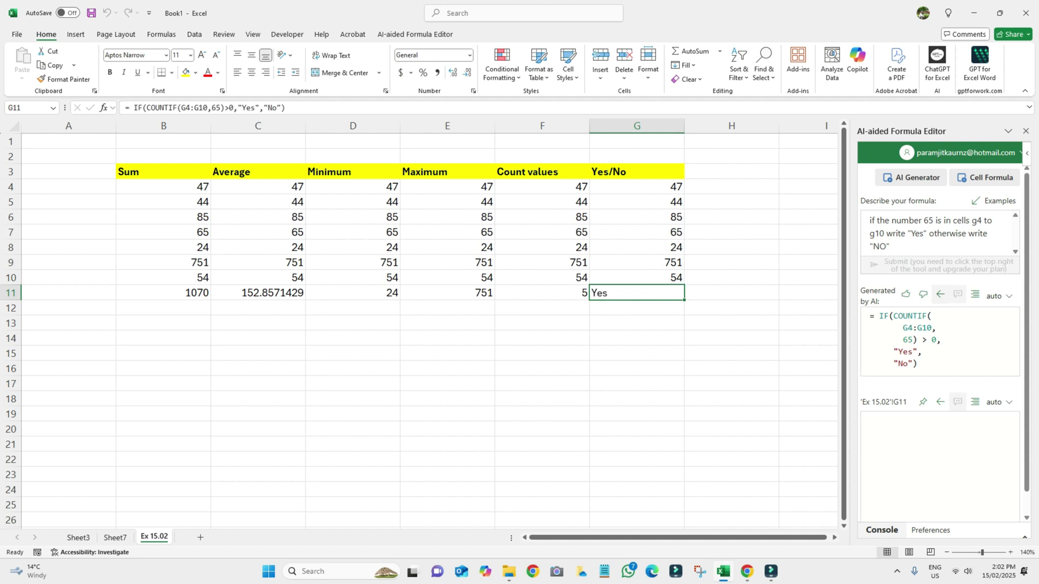